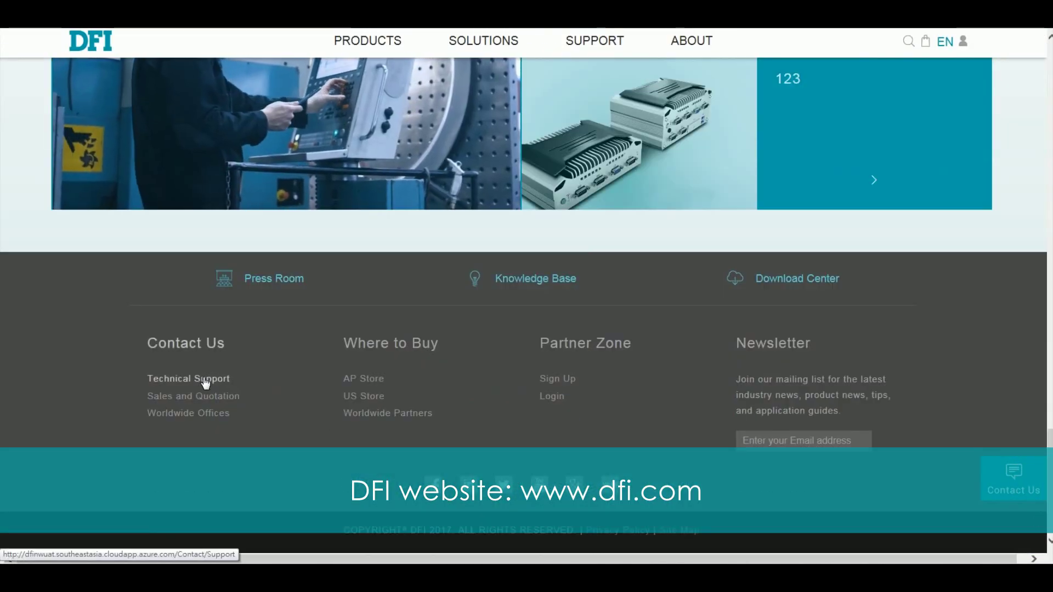
Step: Open the Technical Support form and move through the name, work email and company fields
click(203, 379)
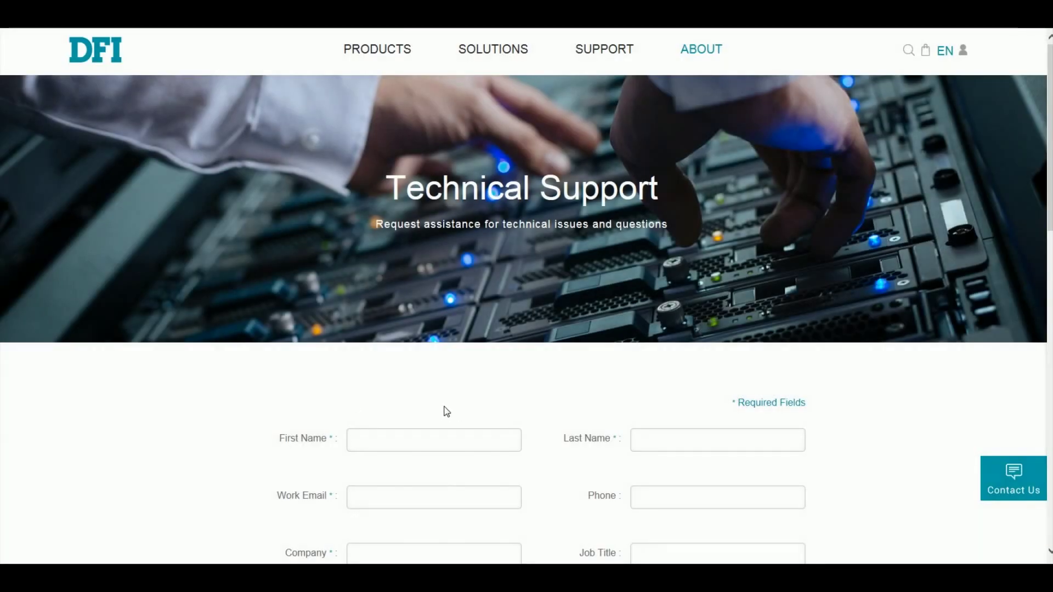
click(385, 440)
click(664, 443)
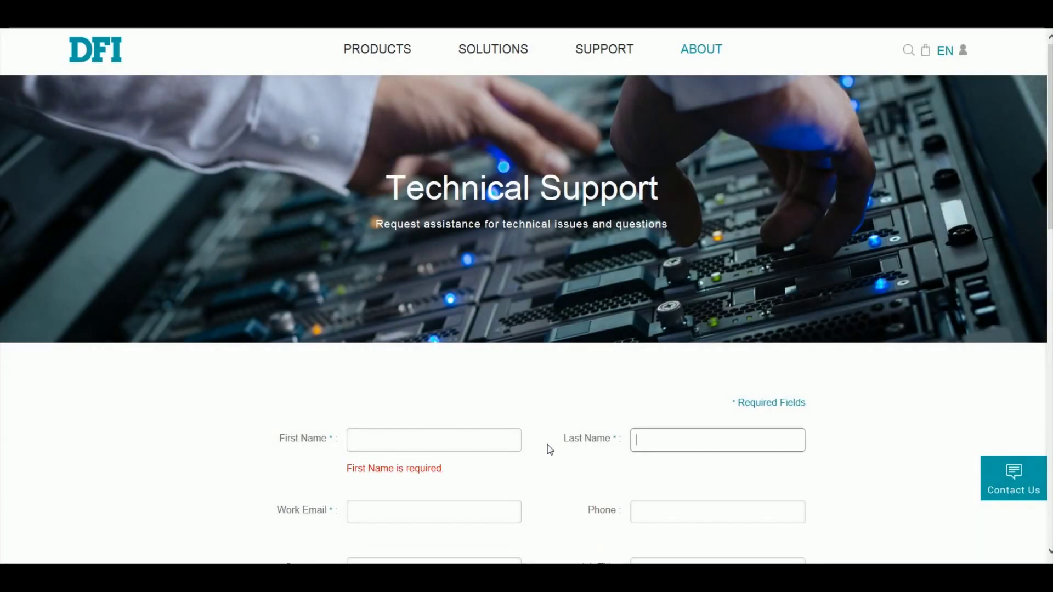
scroll(423, 444, down, 2)
click(378, 376)
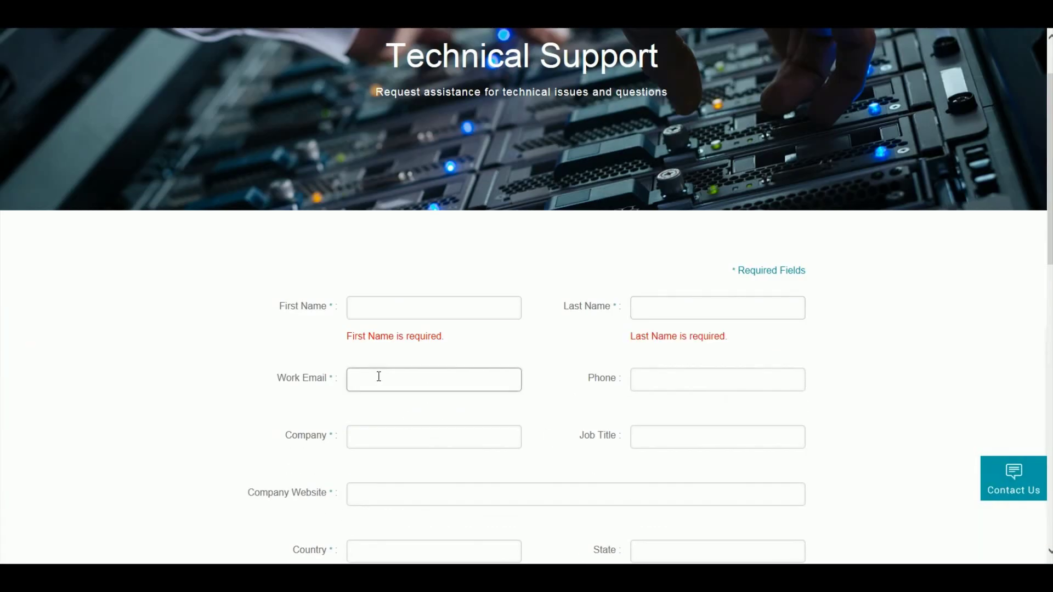
scroll(378, 376, down, 1)
click(374, 359)
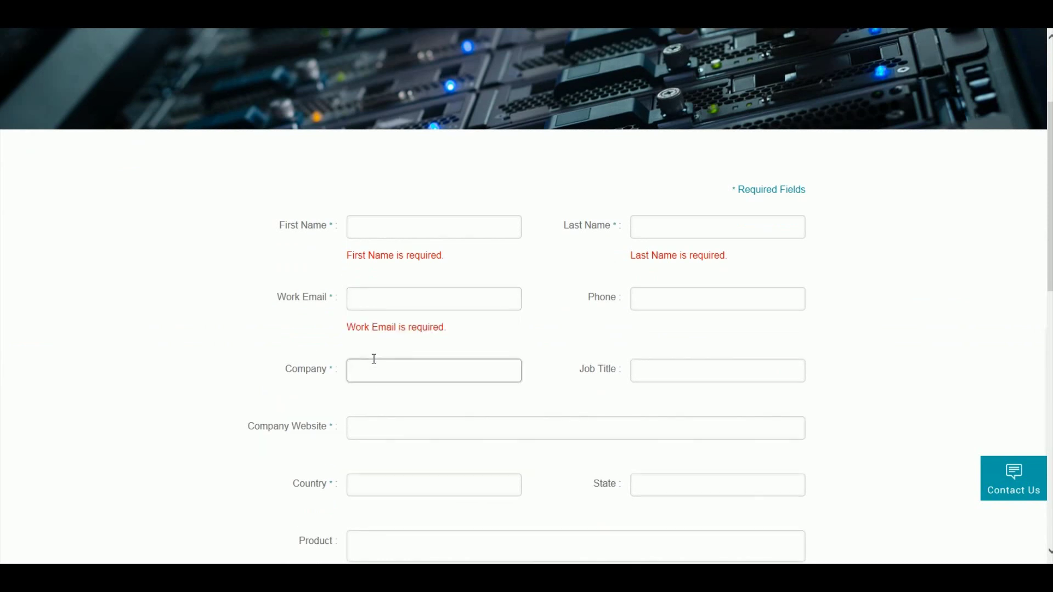
scroll(374, 360, down, 3)
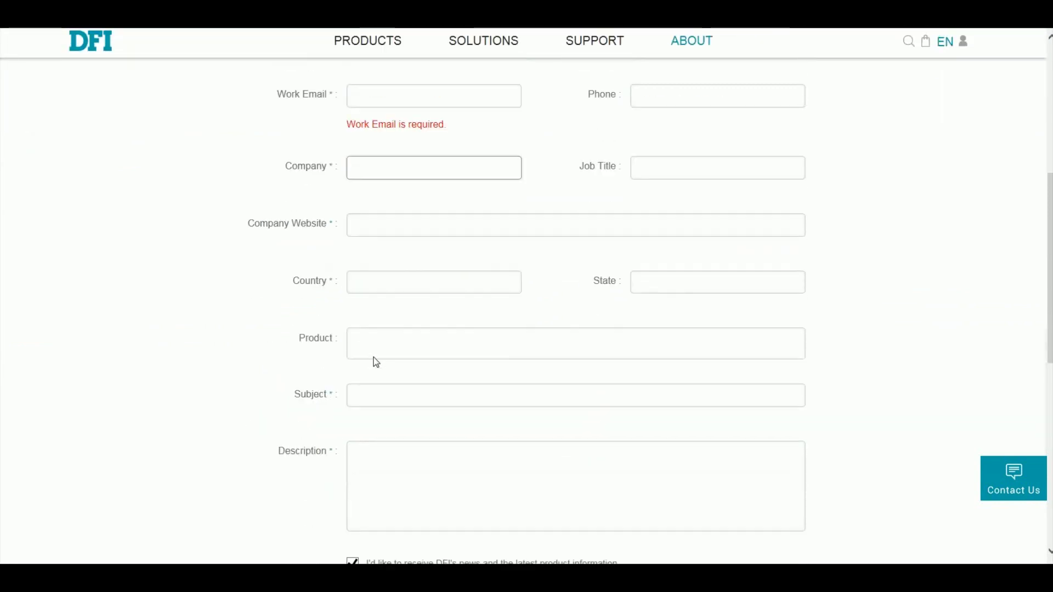
scroll(376, 359, down, 1)
Step: Enter subject 'Request for the latest BIOS for Model No.' and a description with build-date and 'Issues:' lines
click(375, 357)
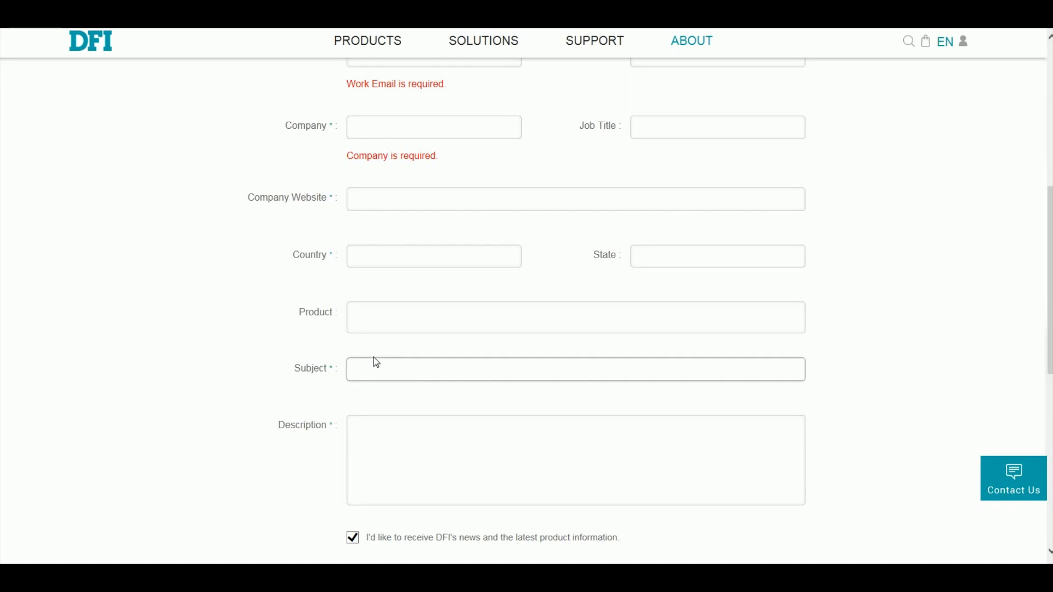
text(Request for the latest BIOS for Model No.)
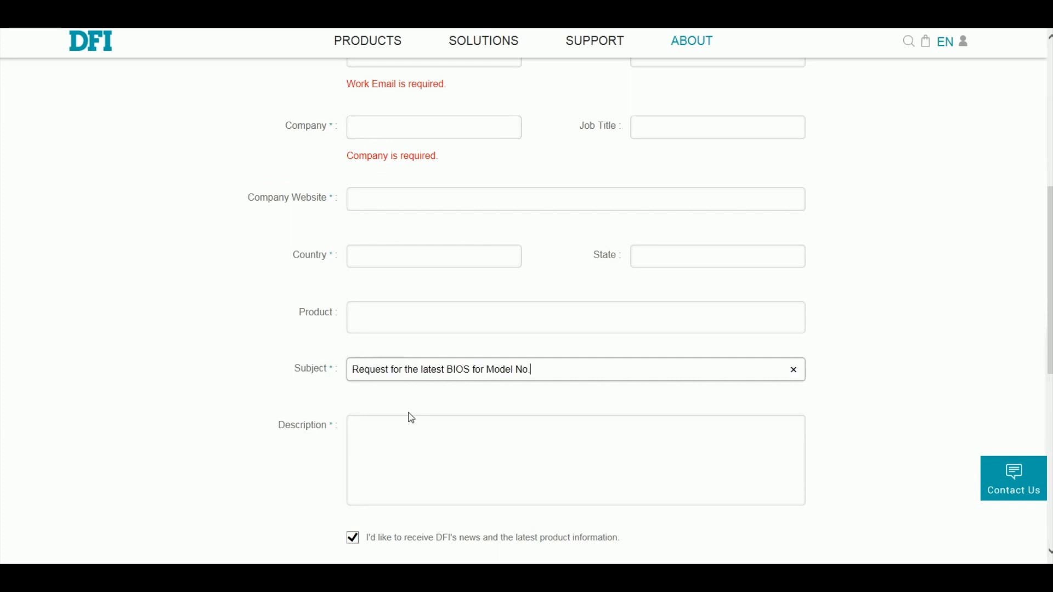
click(385, 429)
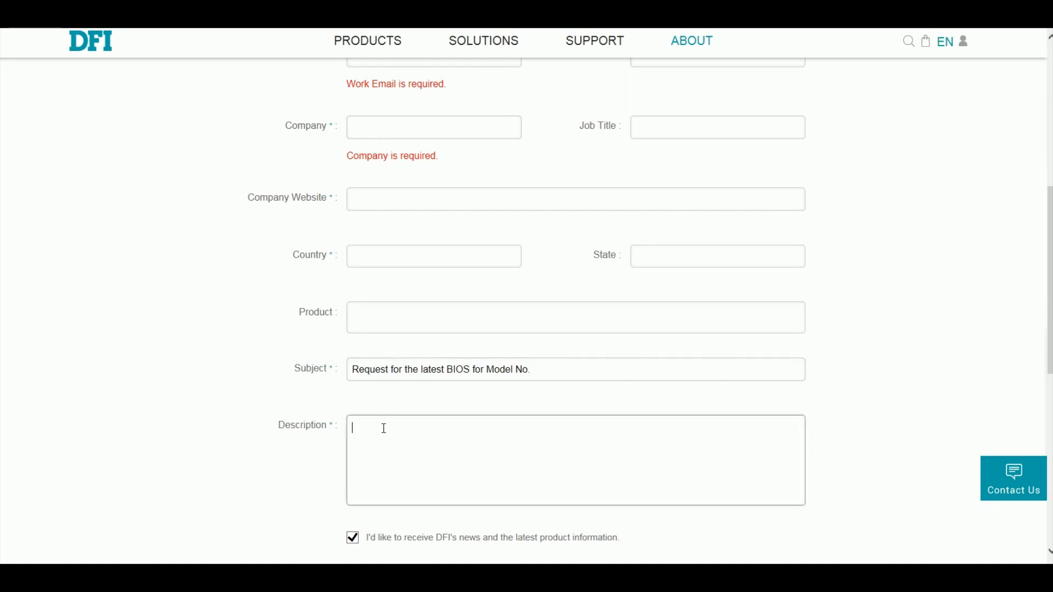
text(The build date of the current BIOS)
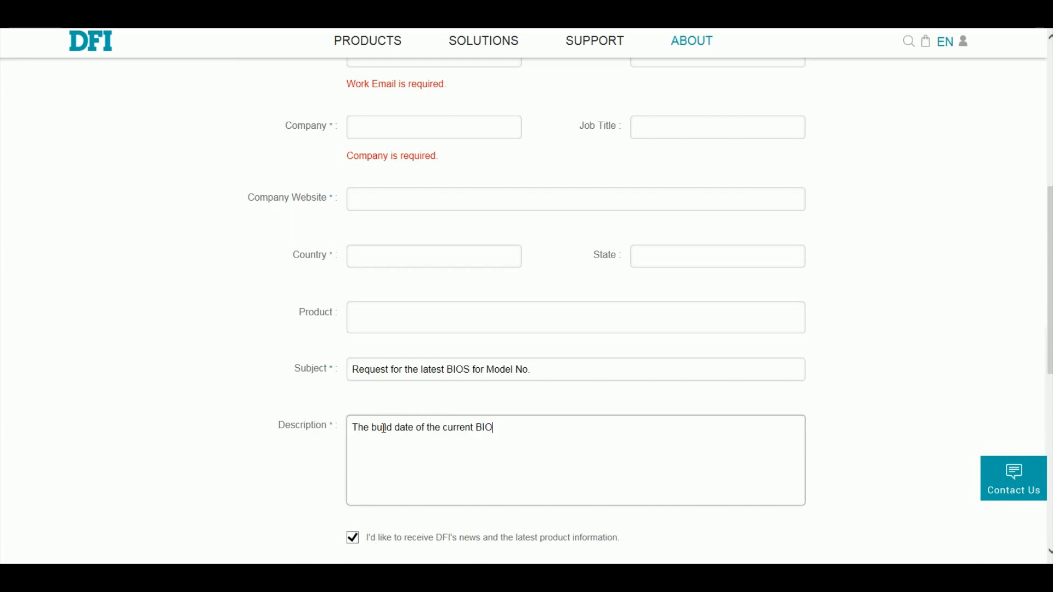
text(:)
key(Return)
text(Issues:)
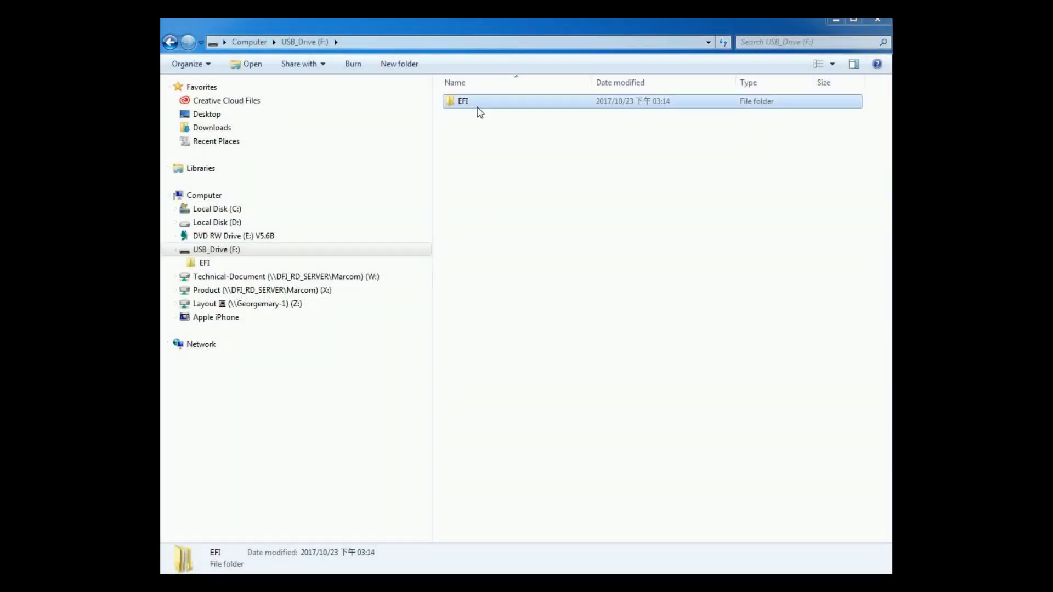
Step: Copy Bootx64.efi, Shell.efi, Shellx64.efi and AfuEfix64.efi into F:\EFI\BOOT on the USB drive
double_click(477, 106)
double_click(477, 104)
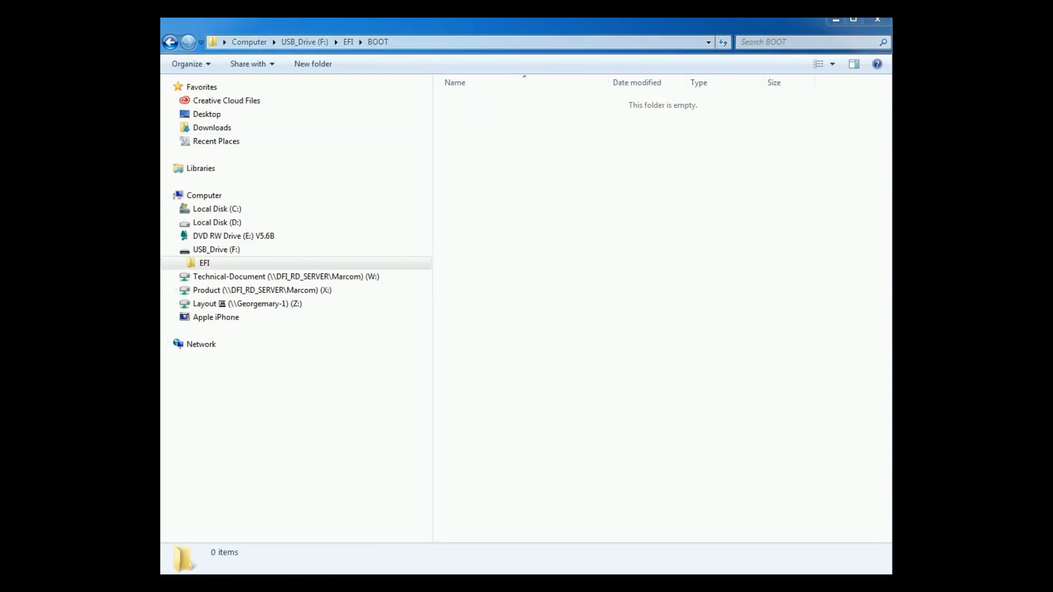
drag(162, 225, 566, 221)
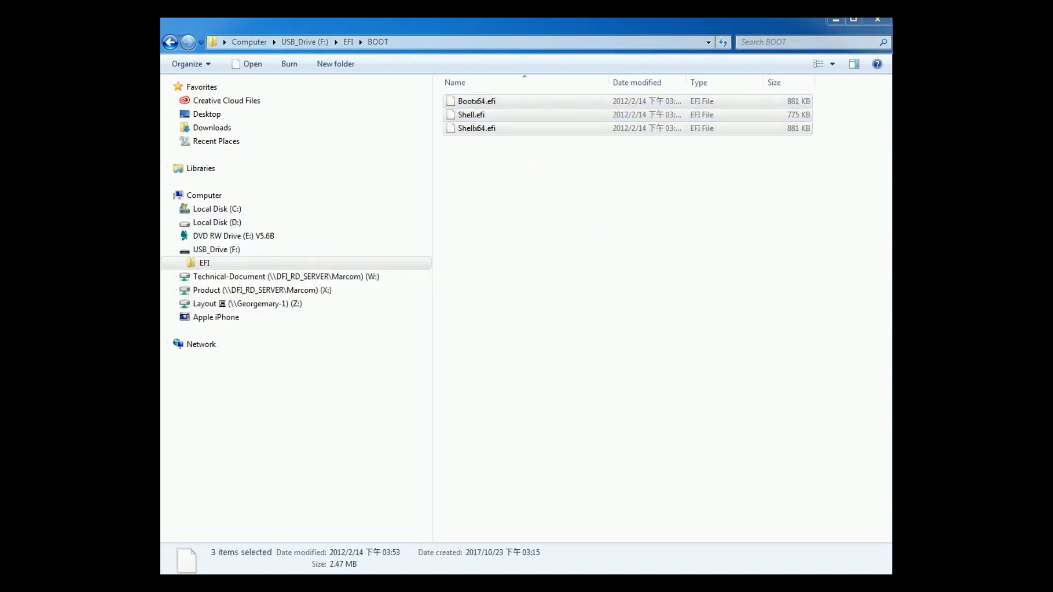
drag(162, 225, 560, 251)
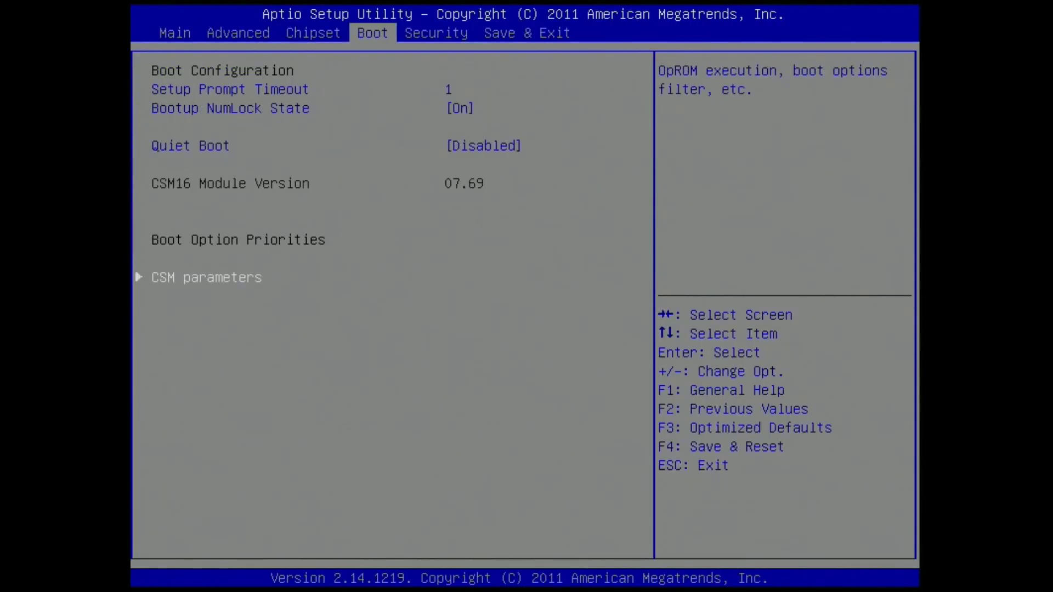
Step: Under CSM parameters, set Boot option filter to UEFI only, then save and reset with F4
key(Down)
key(Down)
key(Down)
key(Down)
key(Return)
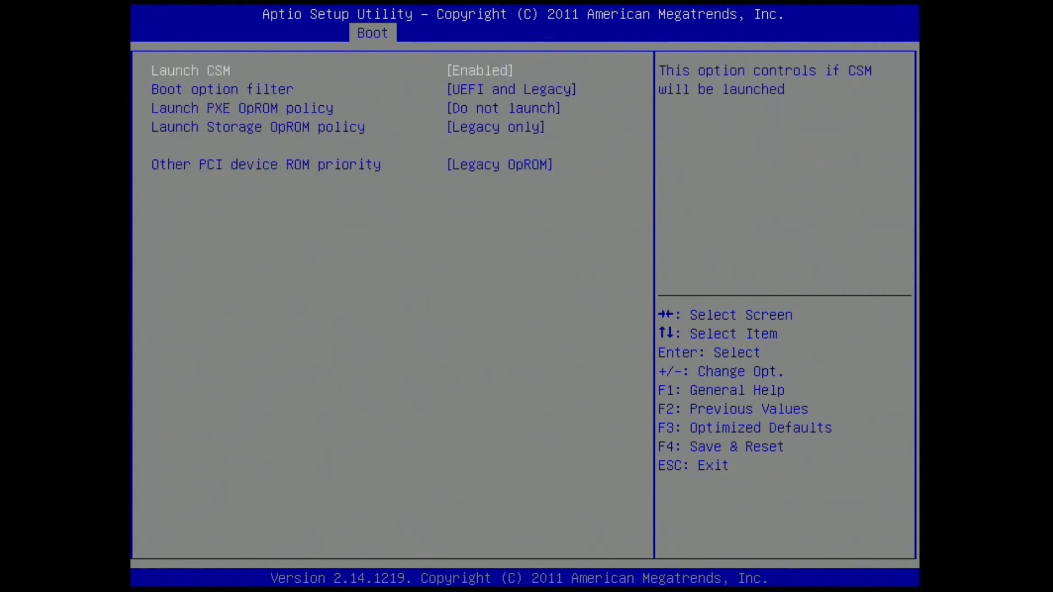
key(Down)
key(Return)
key(Down)
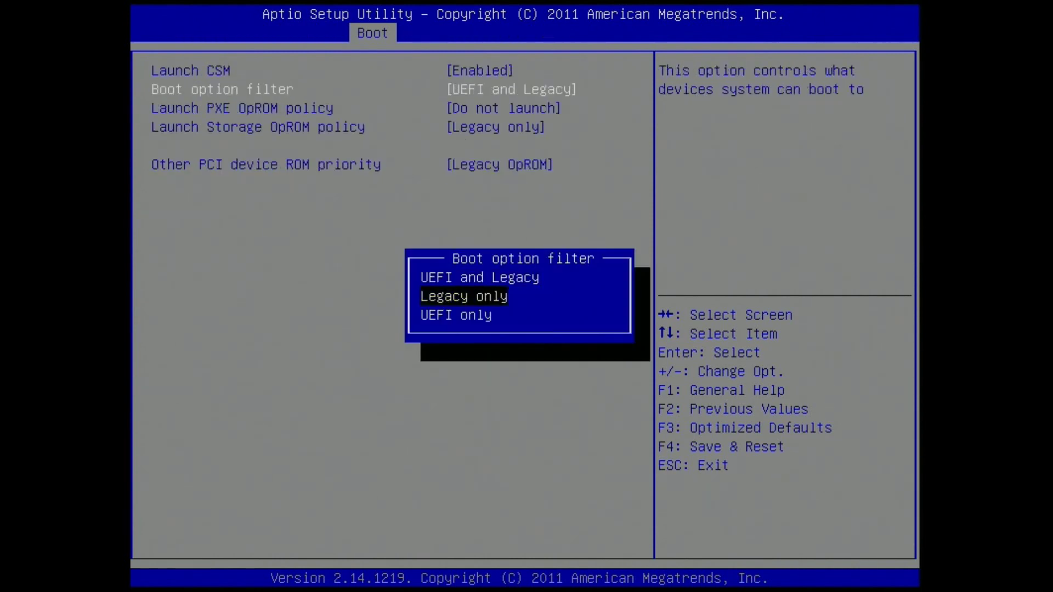
key(Down)
key(Return)
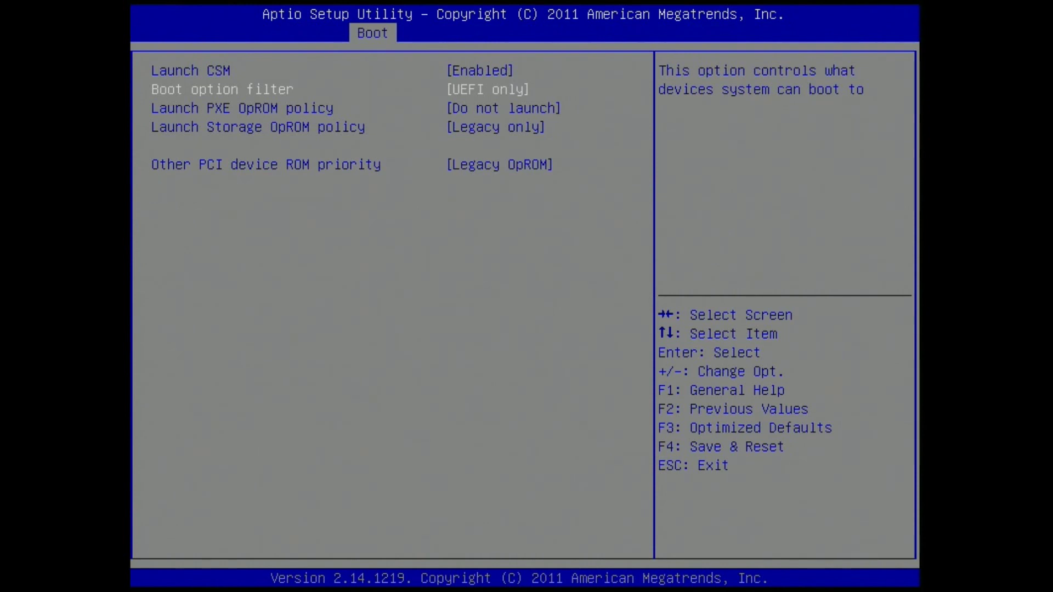
key(F4)
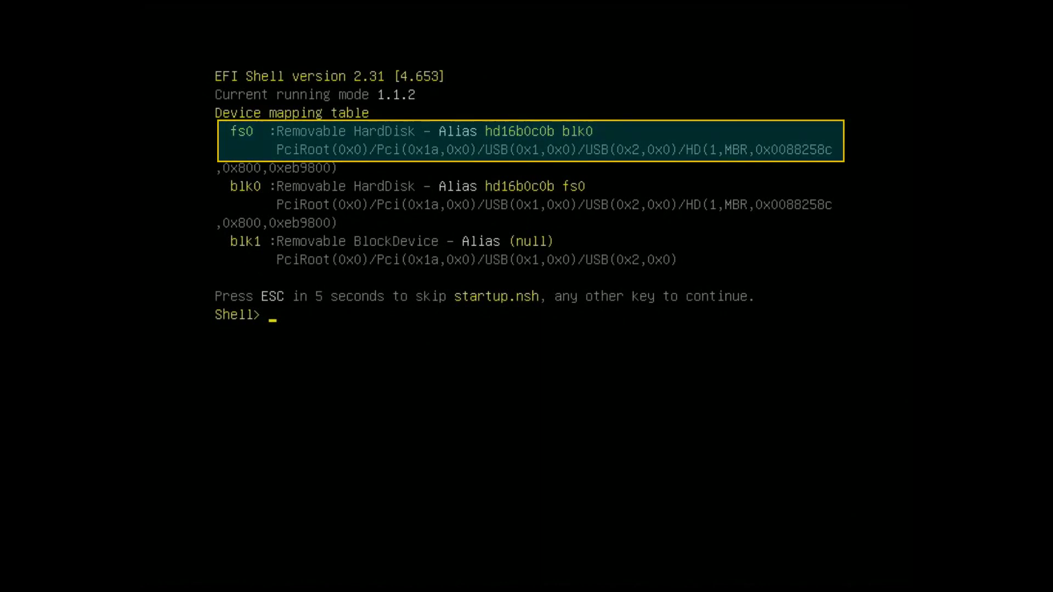
Step: Switch to fs0:, change into \EFI\BOOT\ and list its files with LS
text(s)
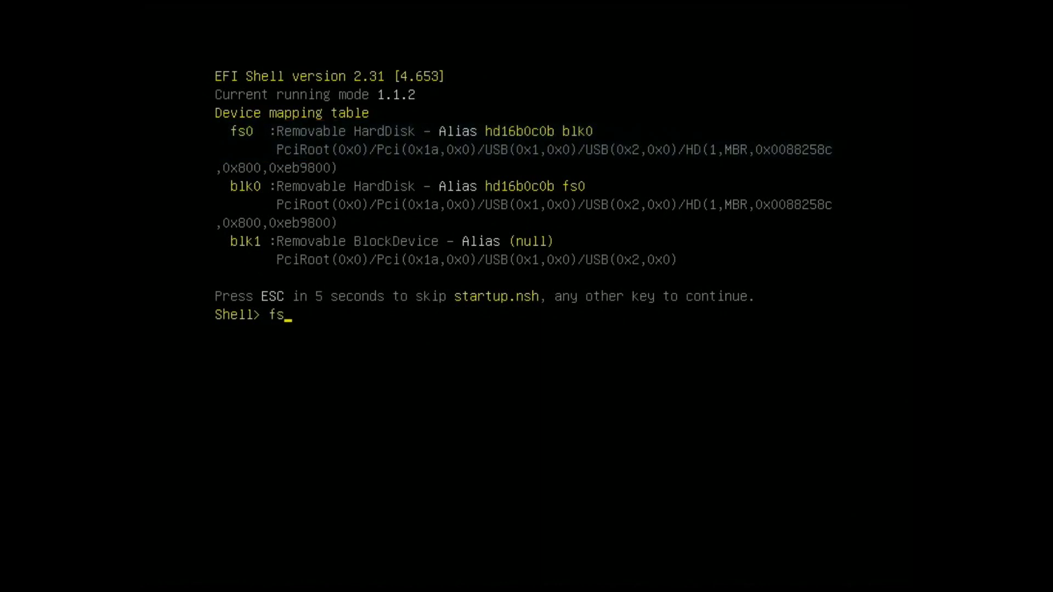
text(0:)
key(Return)
text(cd \EF)
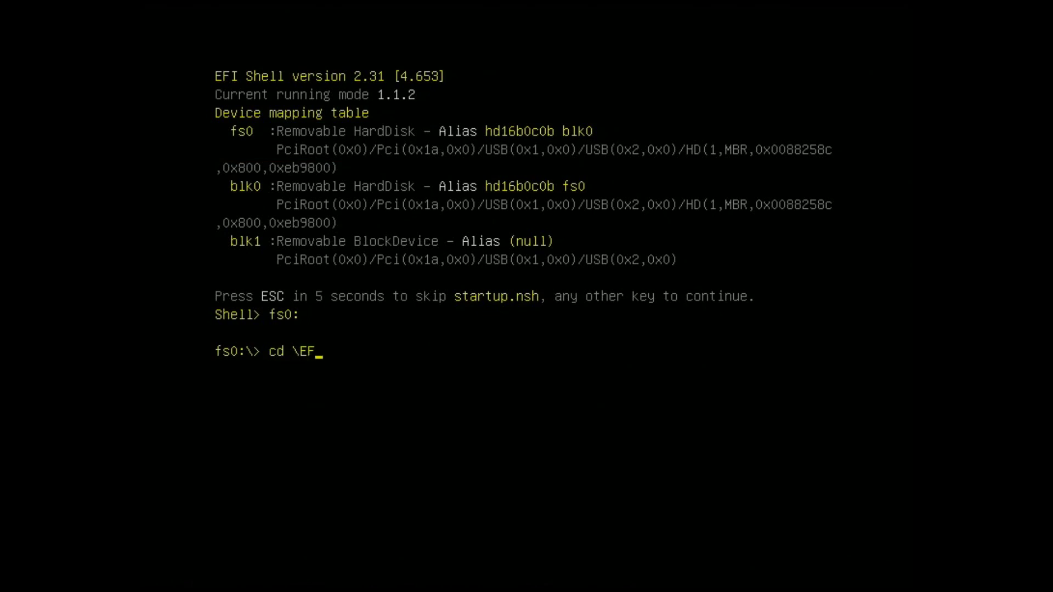
text(I\BOOT\)
key(Return)
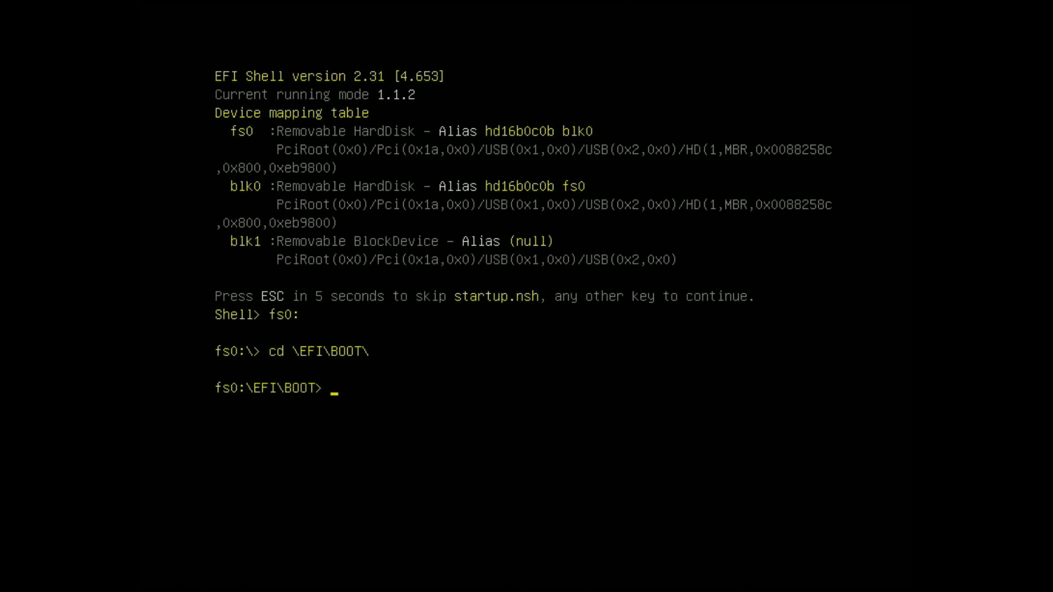
text(LS)
key(Return)
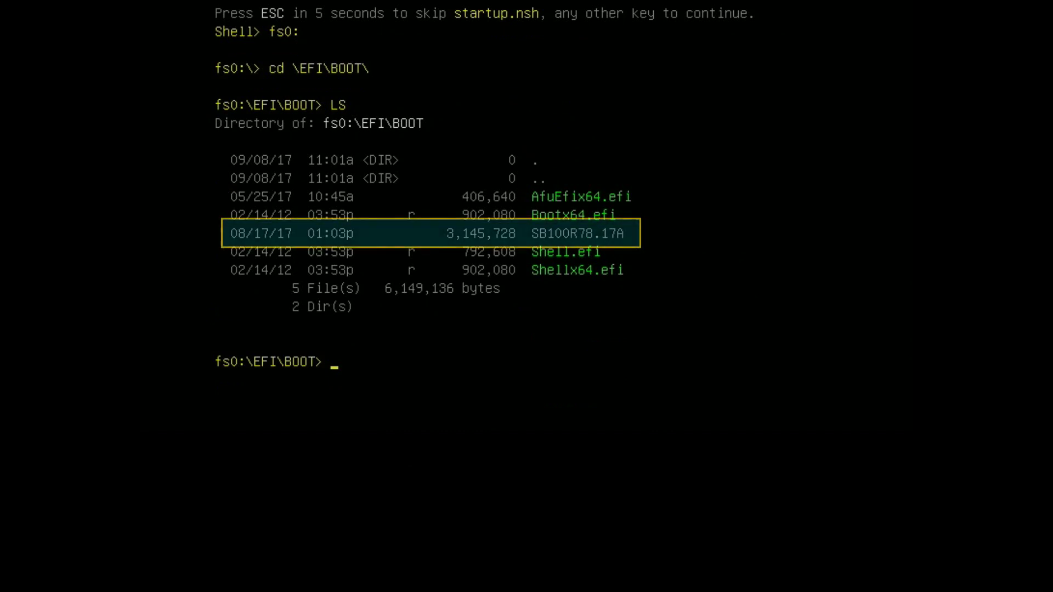
Step: Run 'AfuEfix64.efi SB100R78.17A /b /p /n /r' to flash boot block, main BIOS and NVRAM
text(AfuEfix64.efi)
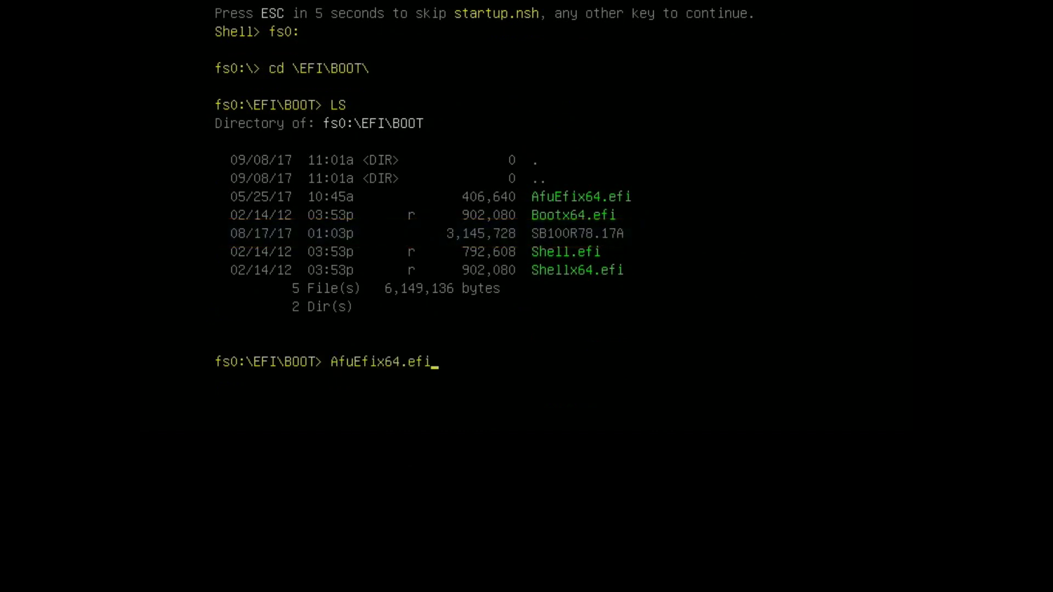
text( SB100R78.17A /)
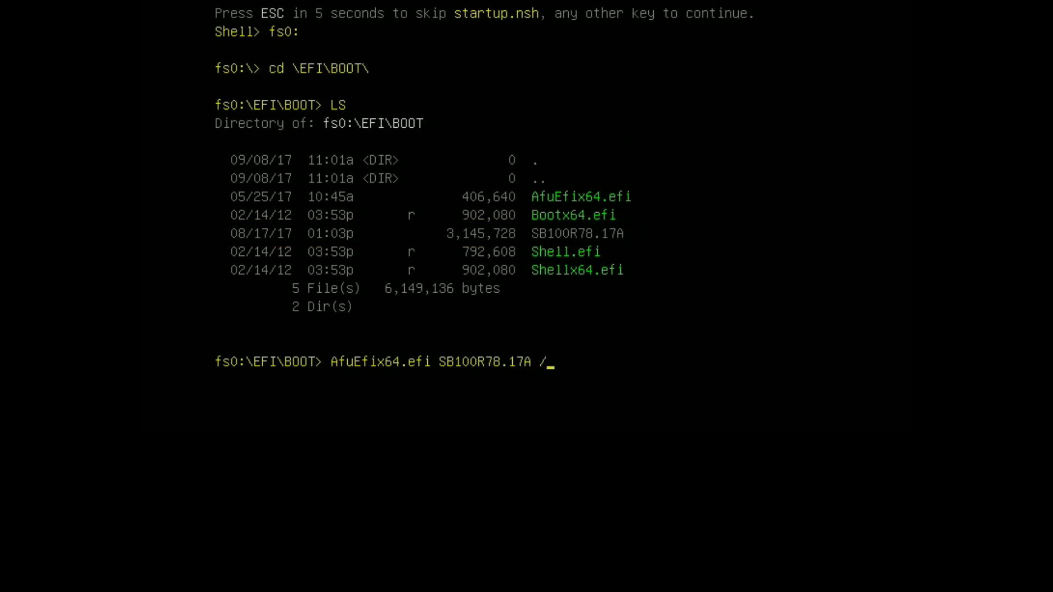
text(b /p /n /r)
key(Return)
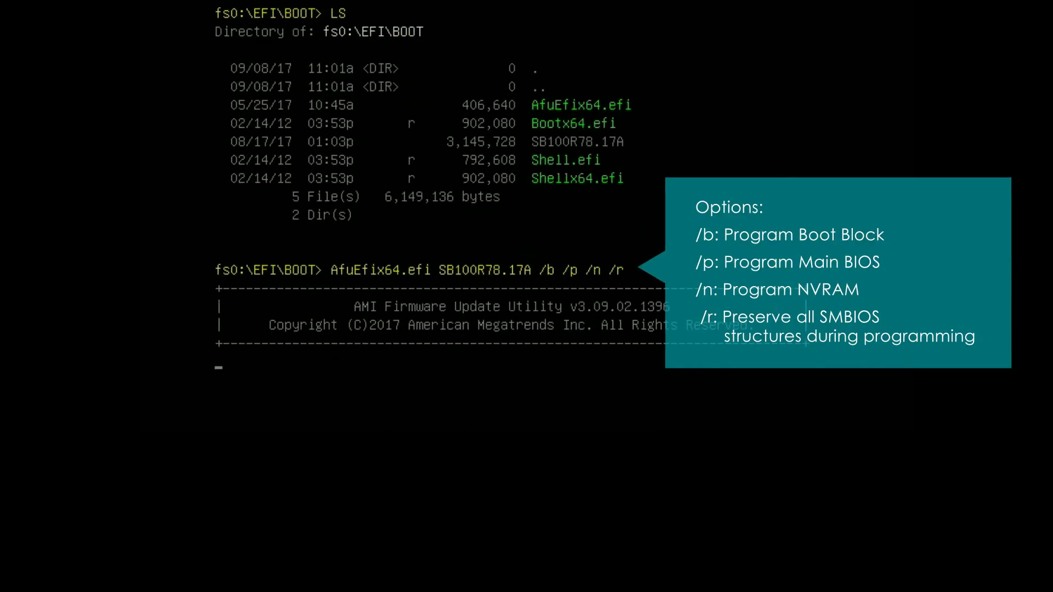